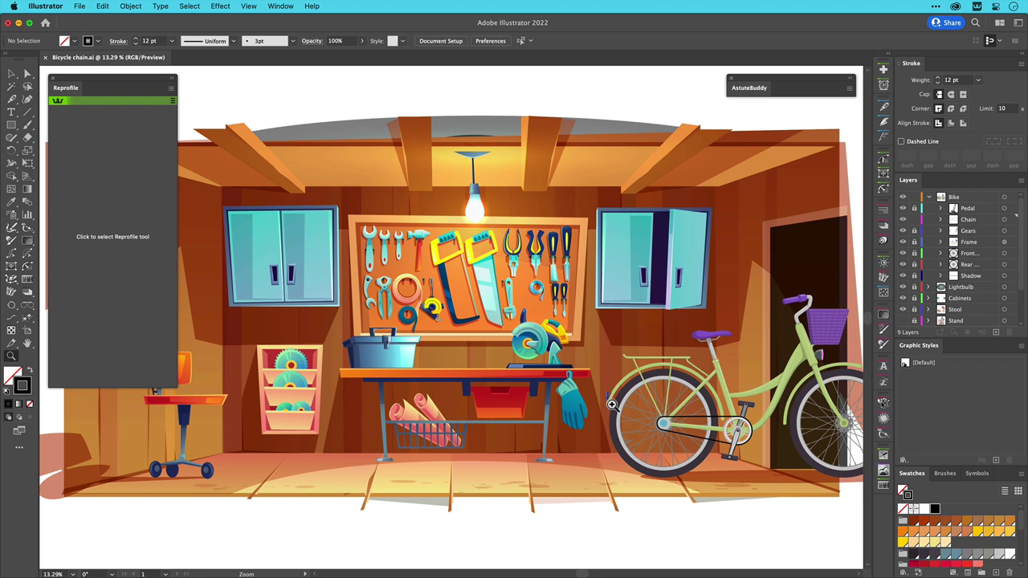
- Zoom in on the chain near the pedal, then select and deselect the chain path
{"action": "left_click", "coordinate": [762, 468]}
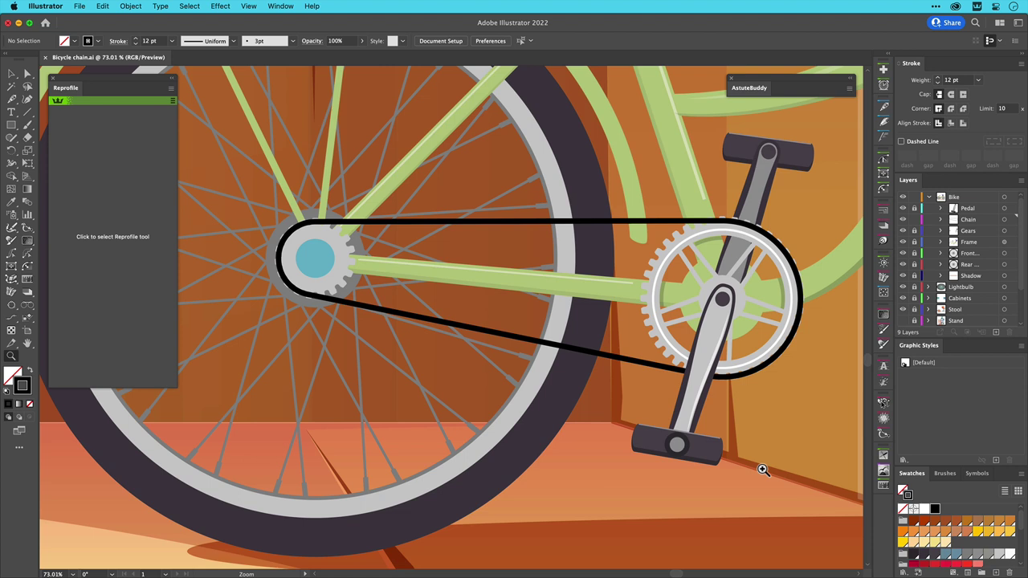
{"action": "key", "text": "v"}
{"action": "left_click", "coordinate": [631, 360]}
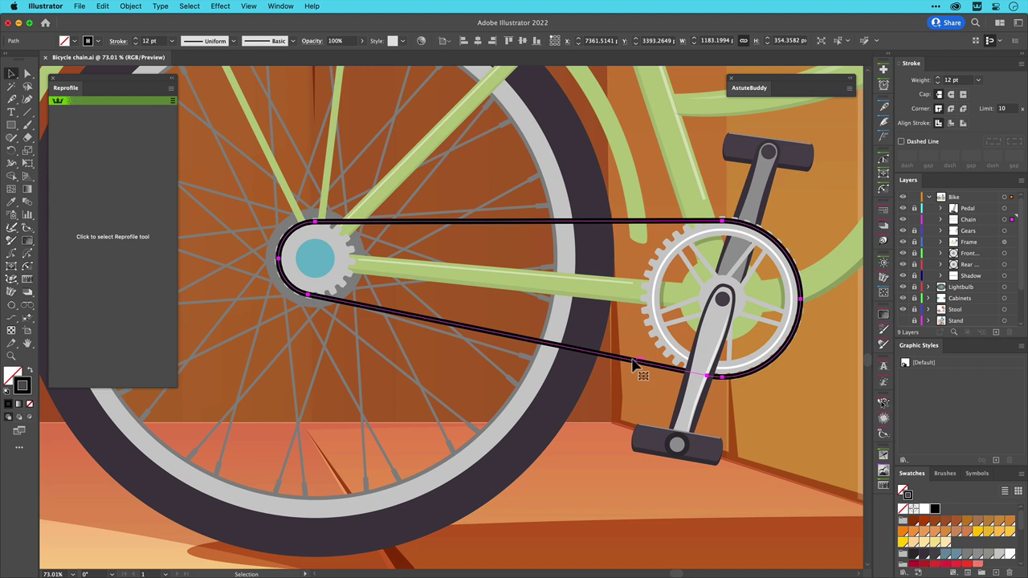
{"action": "key", "text": "shift+super+a"}
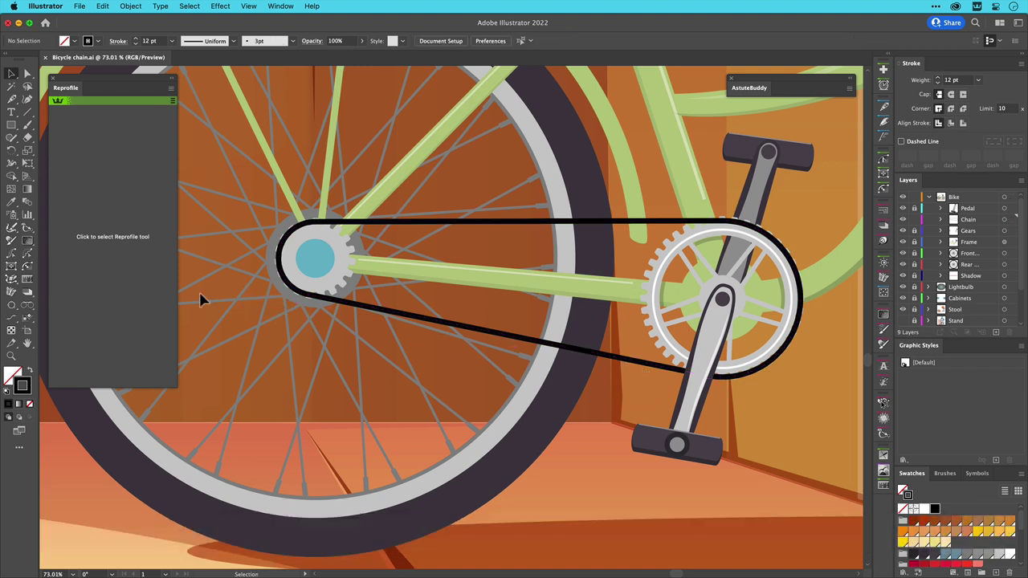
- Wrap the Chain link profile around the chain path and reset it to the 19.5 px default height
{"action": "left_click", "coordinate": [139, 291]}
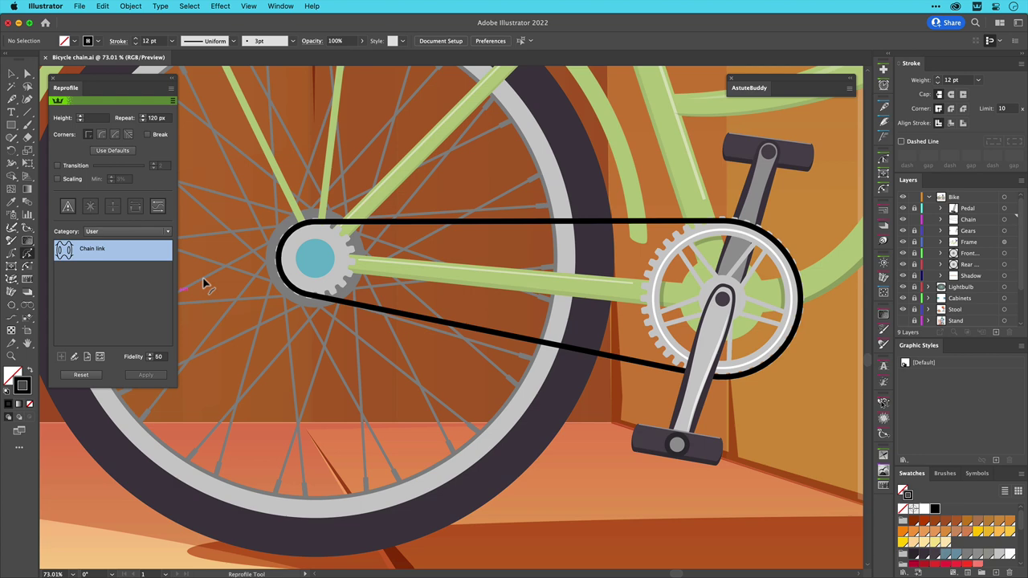
{"action": "key", "text": "alt"}
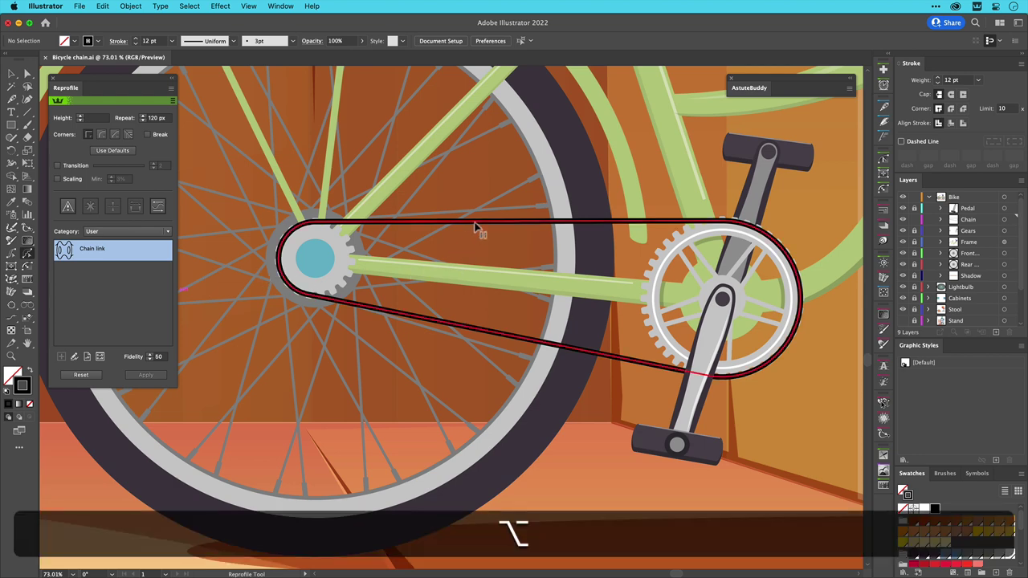
{"action": "left_click_drag", "start_coordinate": [475, 227], "coordinate": [475, 200]}
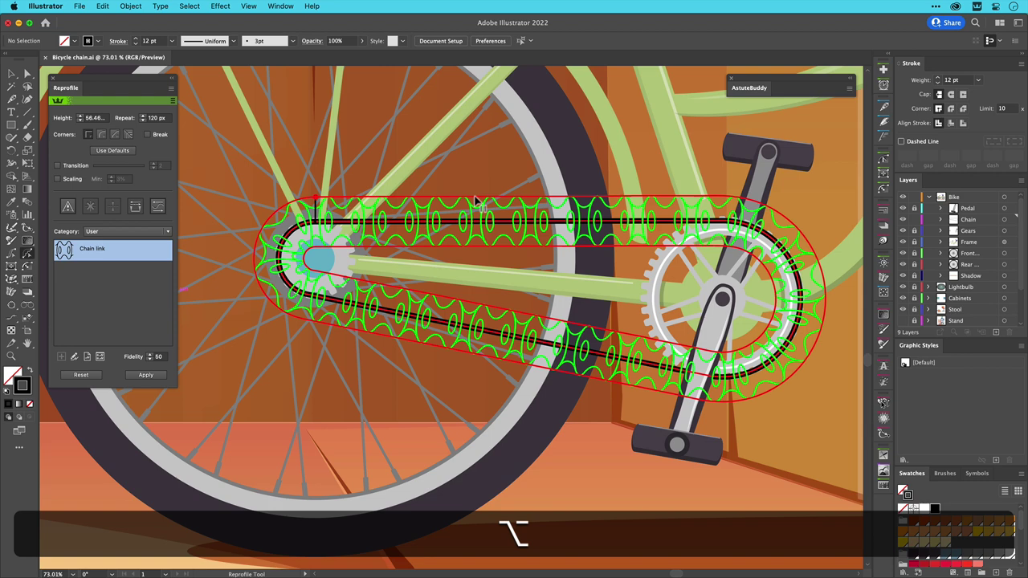
{"action": "key", "text": "alt+d"}
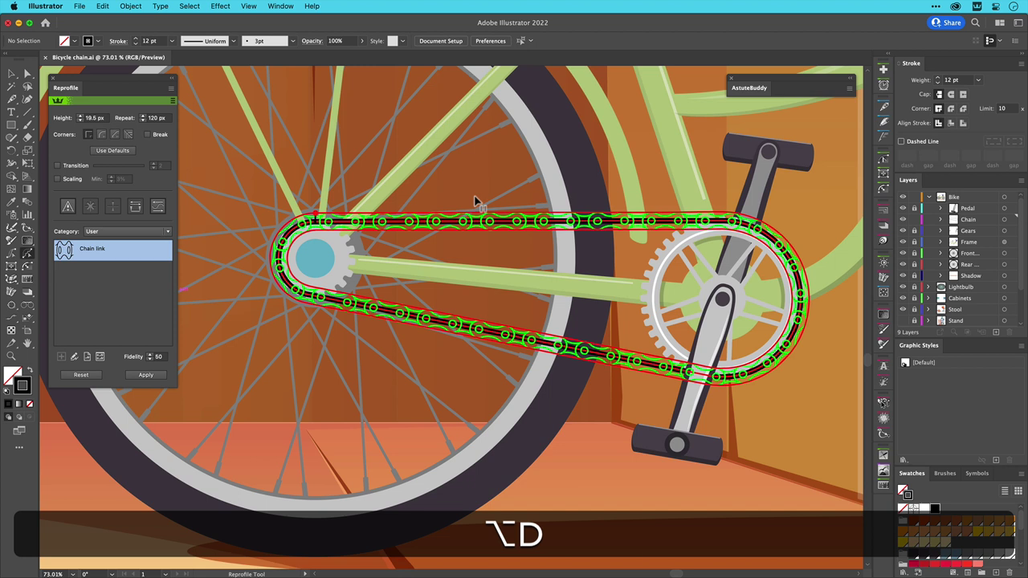
{"action": "left_click", "coordinate": [474, 201], "text": "alt"}
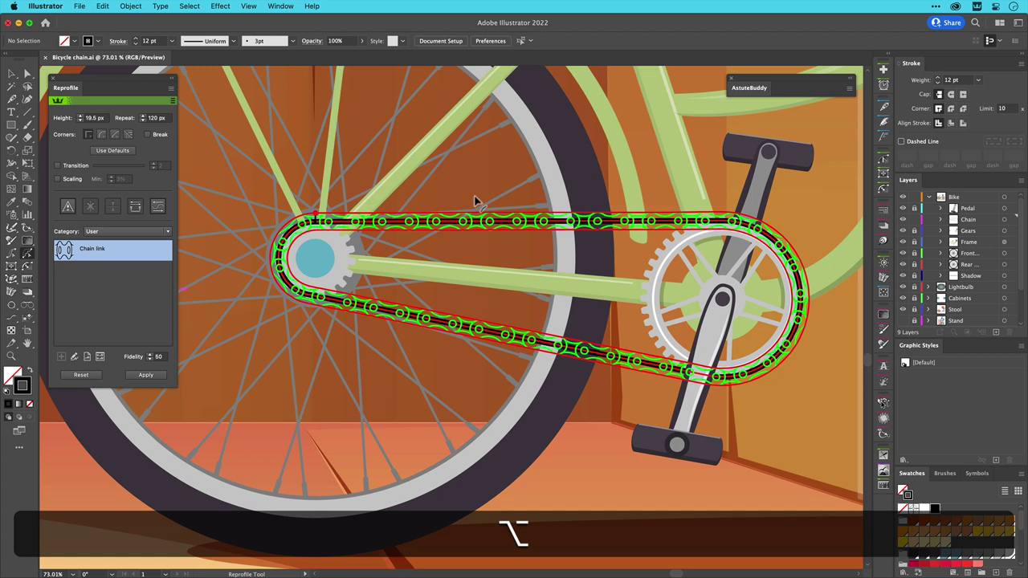
{"action": "left_click", "coordinate": [107, 118]}
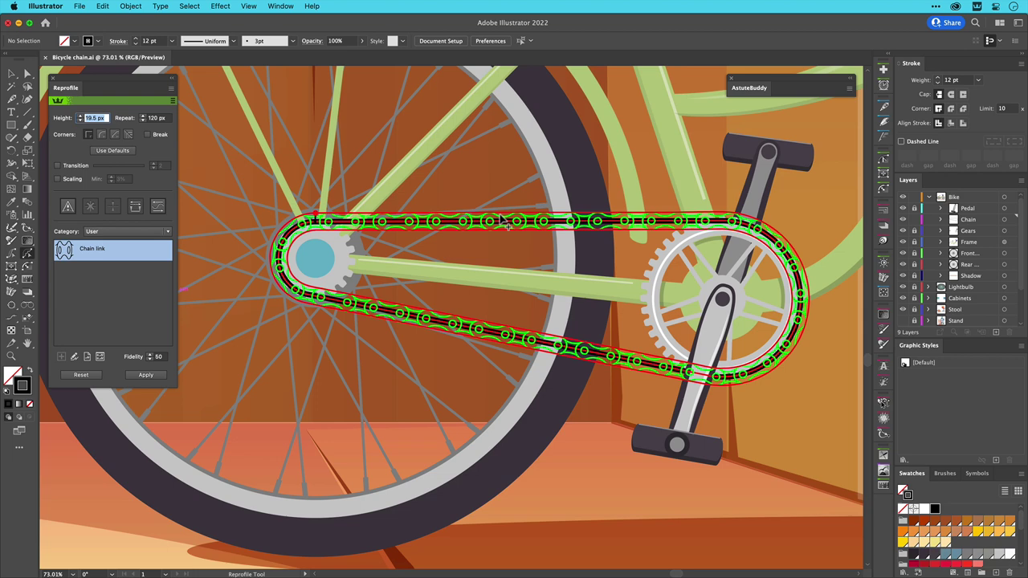
{"action": "left_click_drag", "start_coordinate": [501, 217], "coordinate": [498, 194]}
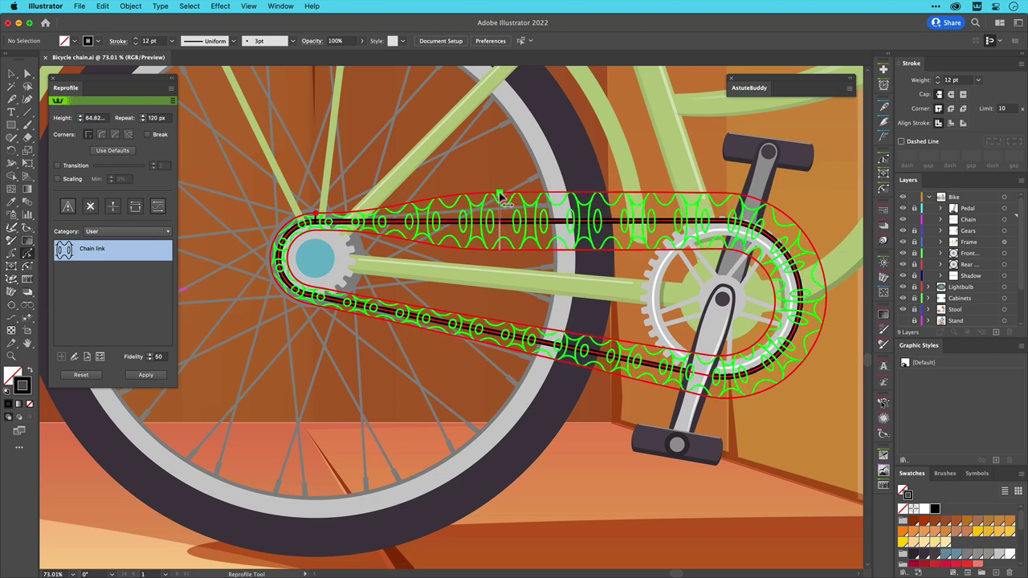
{"action": "left_click", "coordinate": [96, 117]}
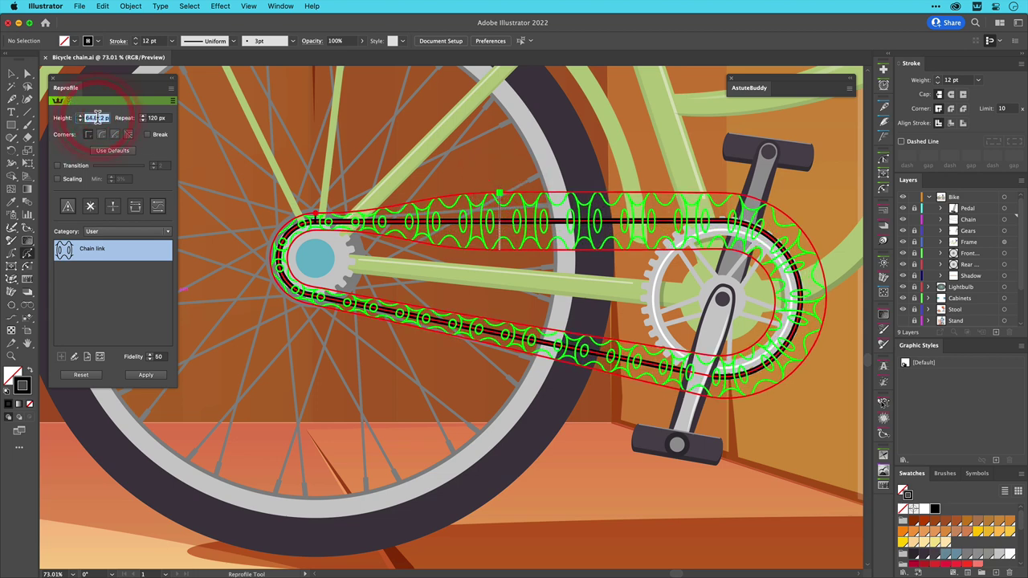
{"action": "type", "text": "50"}
{"action": "key", "text": "Tab"}
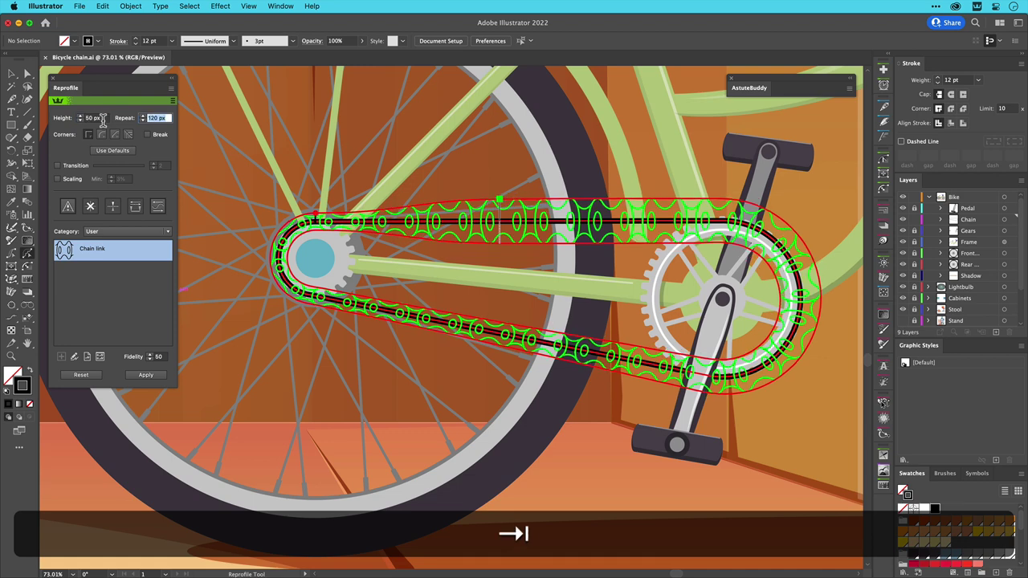
{"action": "left_click", "coordinate": [498, 201]}
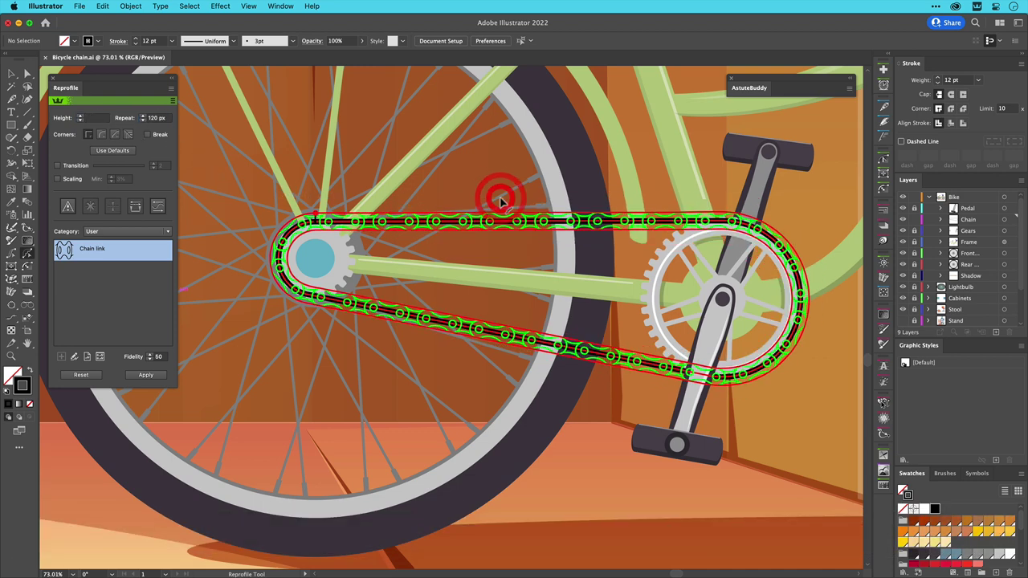
{"action": "left_click", "coordinate": [318, 217]}
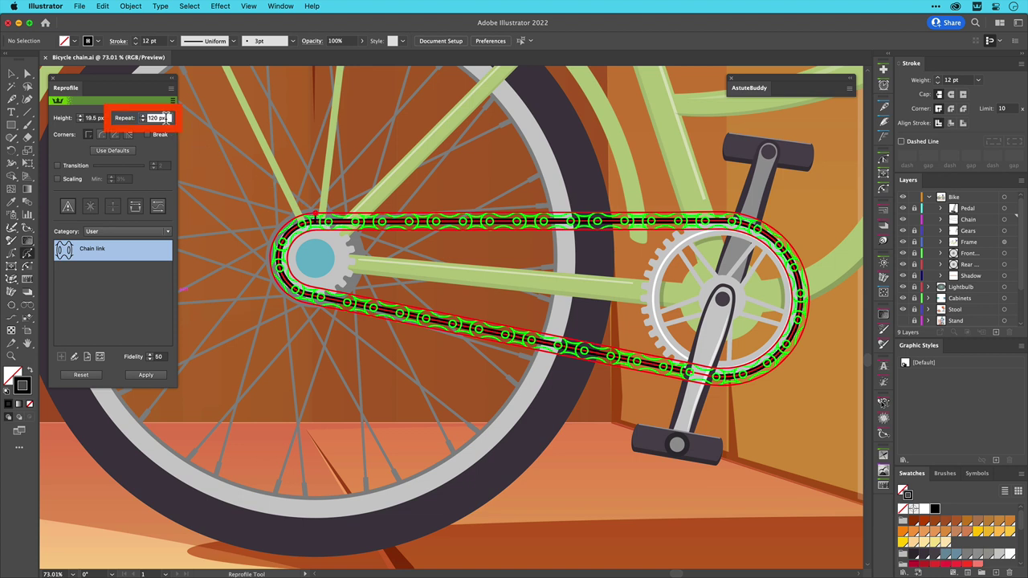
- Step the Reprofile Repeat value down from 120 px to 8.25 px
{"action": "left_click", "coordinate": [125, 121]}
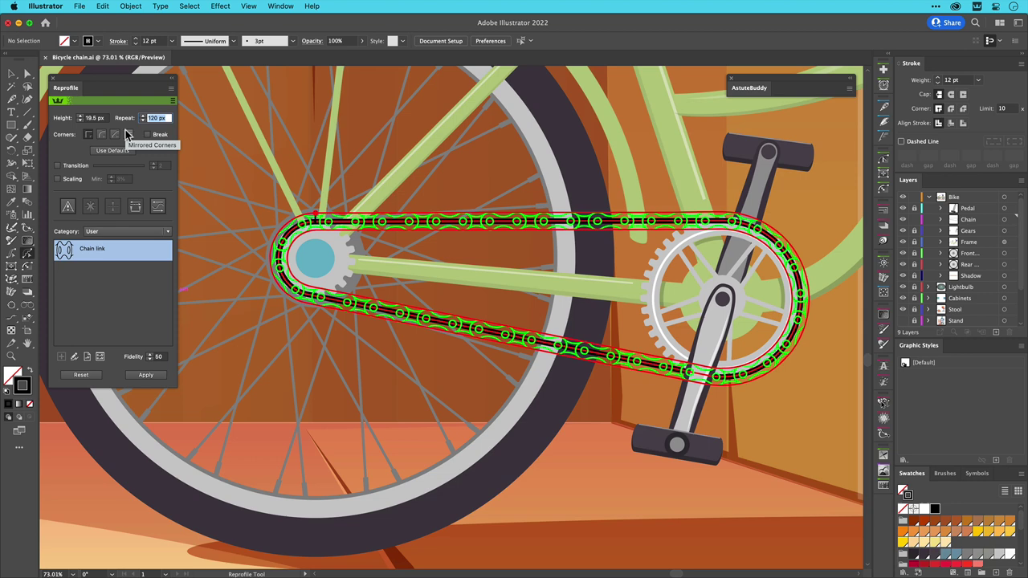
{"action": "key", "text": "shift+Down"}
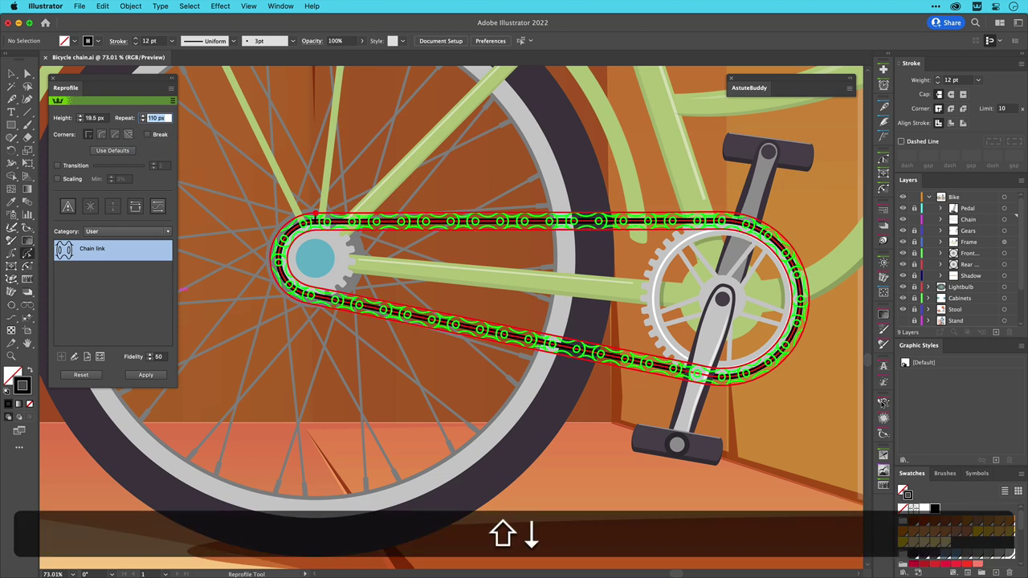
{"action": "key", "text": "shift+Down"}
{"action": "key", "text": "shift+Down"}
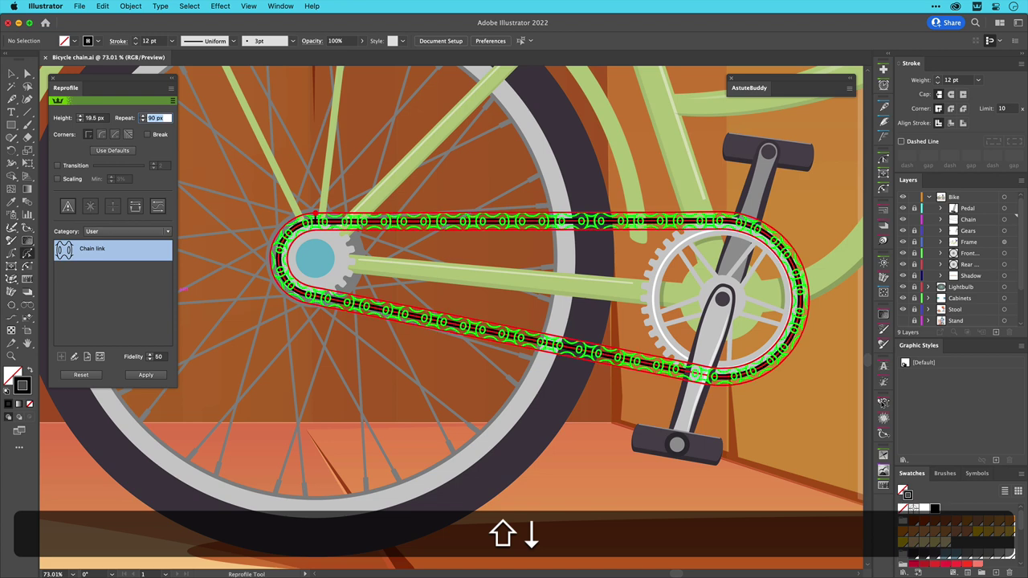
{"action": "key", "text": "shift+Down"}
{"action": "key", "text": "shift+Down"}
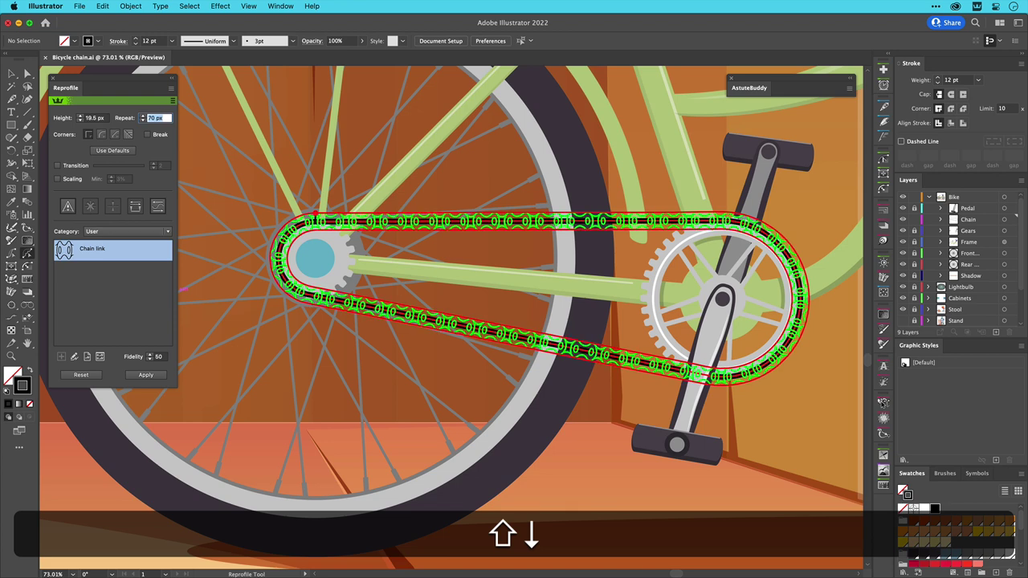
{"action": "key", "text": "shift+Down"}
{"action": "key", "text": "shift+Down"}
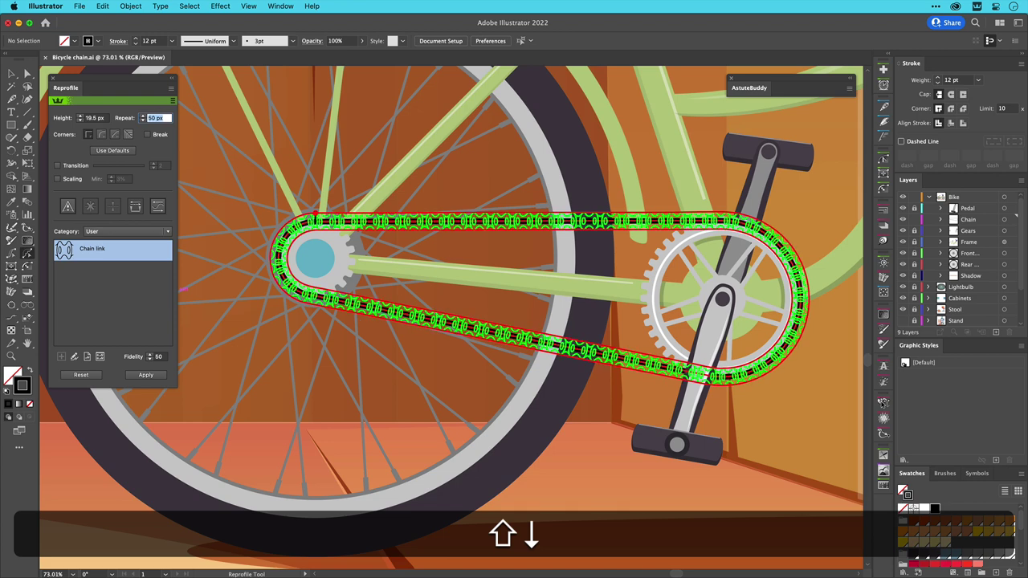
{"action": "key", "text": "shift+Down"}
{"action": "key", "text": "shift+Down"}
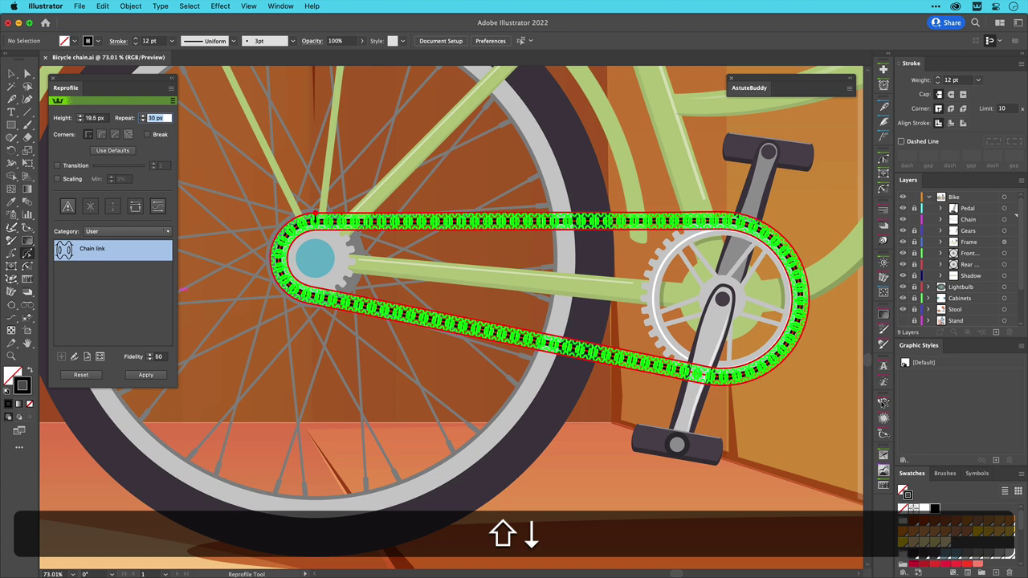
{"action": "key", "text": "shift+Down"}
{"action": "key", "text": "shift+Down"}
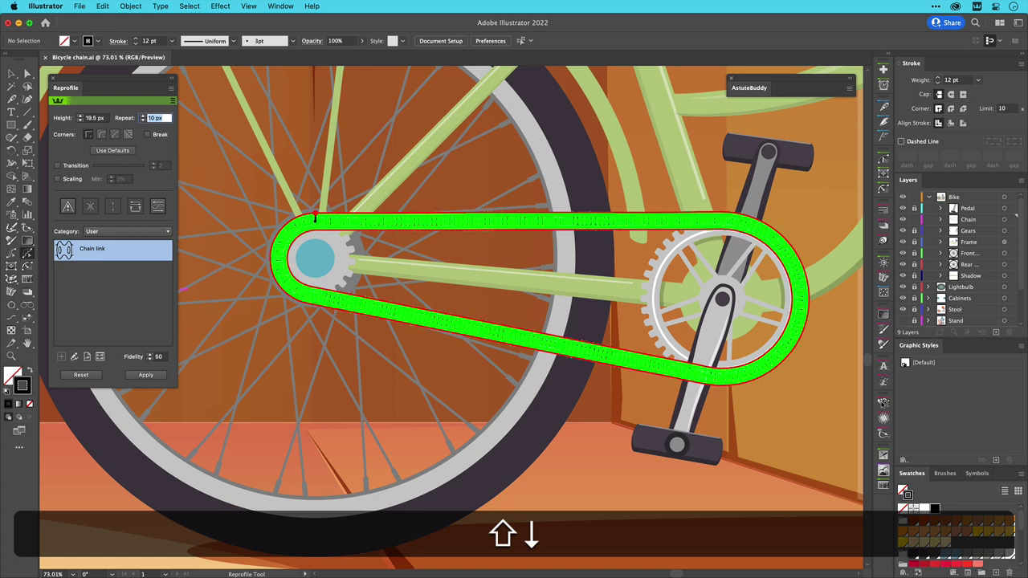
{"action": "key", "text": "Down"}
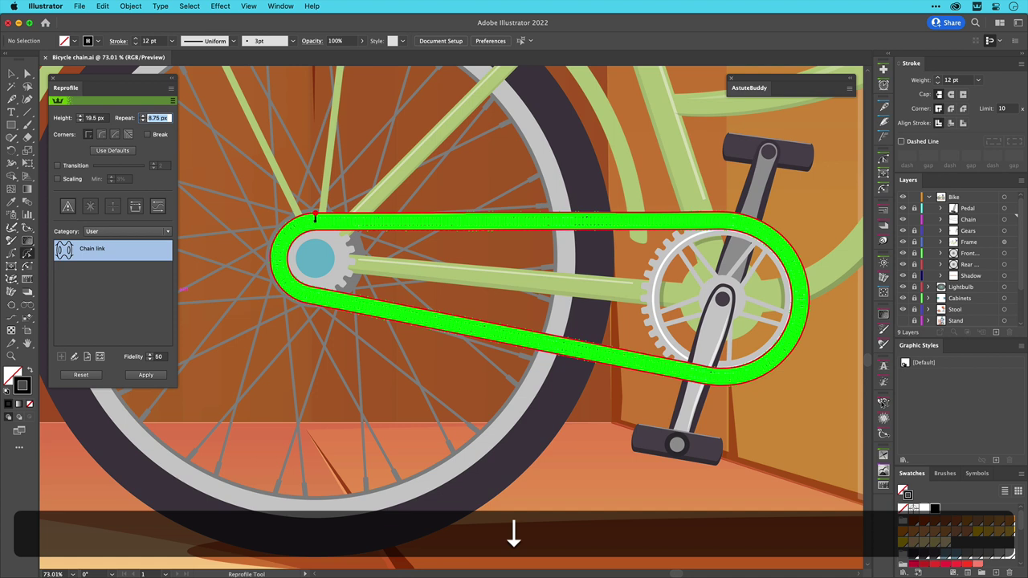
{"action": "key", "text": "Down"}
{"action": "key", "text": "Down"}
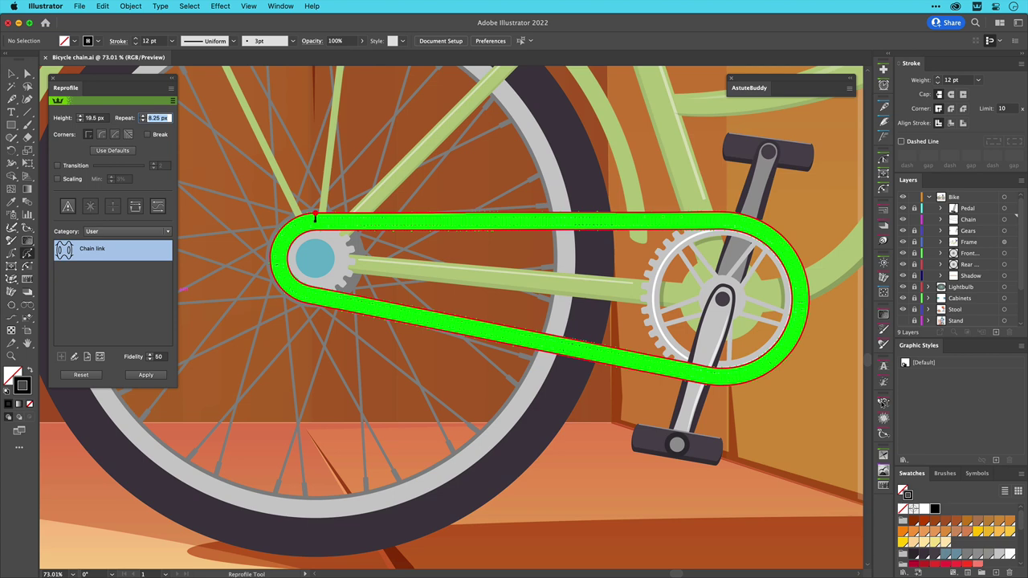
- Set Repeat to 120 px, raise it to 200 px, then restore the 19.5 px / 120 px defaults
{"action": "type", "text": "120"}
{"action": "key", "text": "Return"}
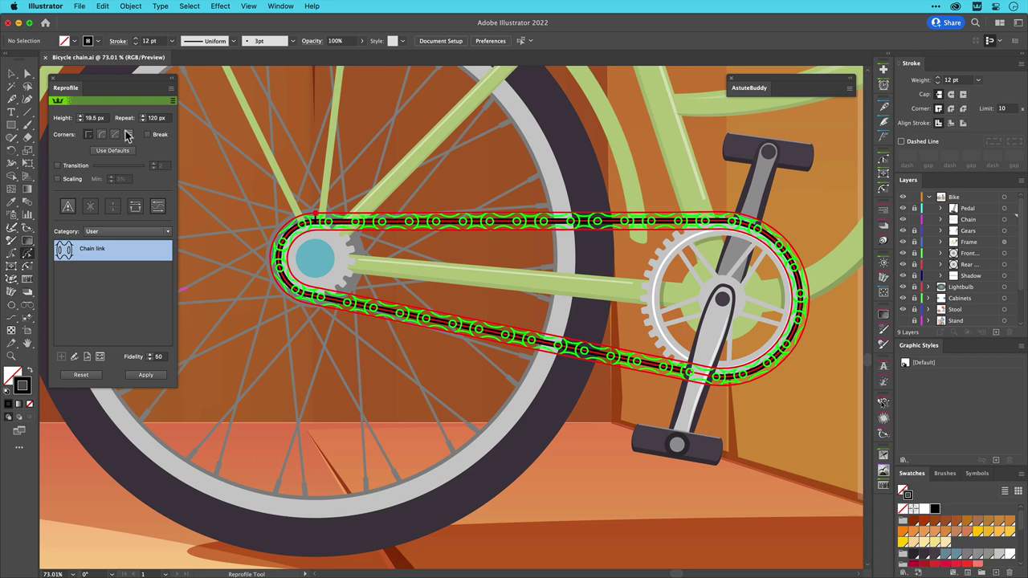
{"action": "left_click", "coordinate": [165, 118]}
{"action": "key", "text": "shift+Up"}
{"action": "key", "text": "shift+Up"}
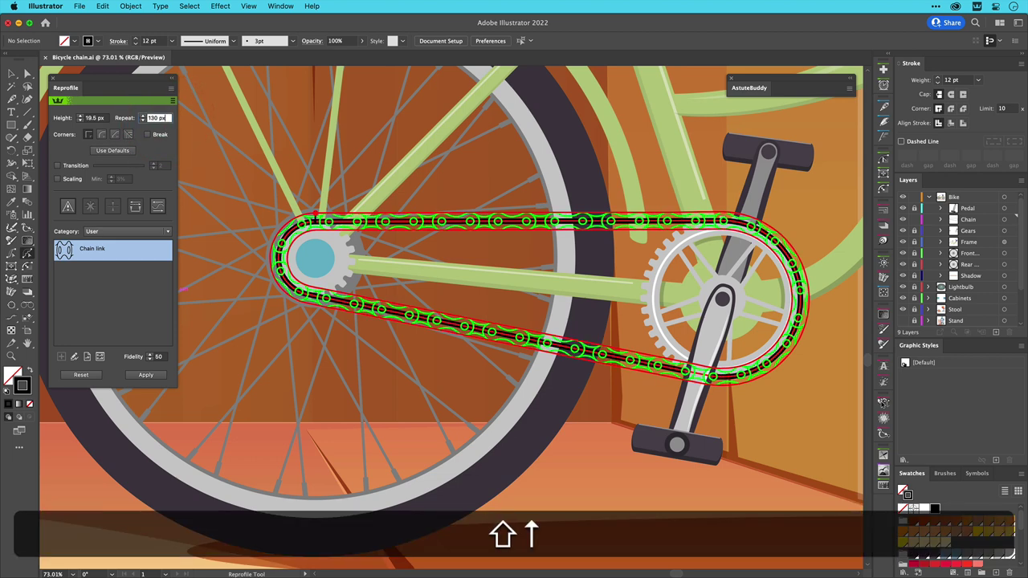
{"action": "key", "text": "shift+Up"}
{"action": "key", "text": "shift+Up"}
{"action": "key", "text": "shift+Up"}
{"action": "key", "text": "shift+Up"}
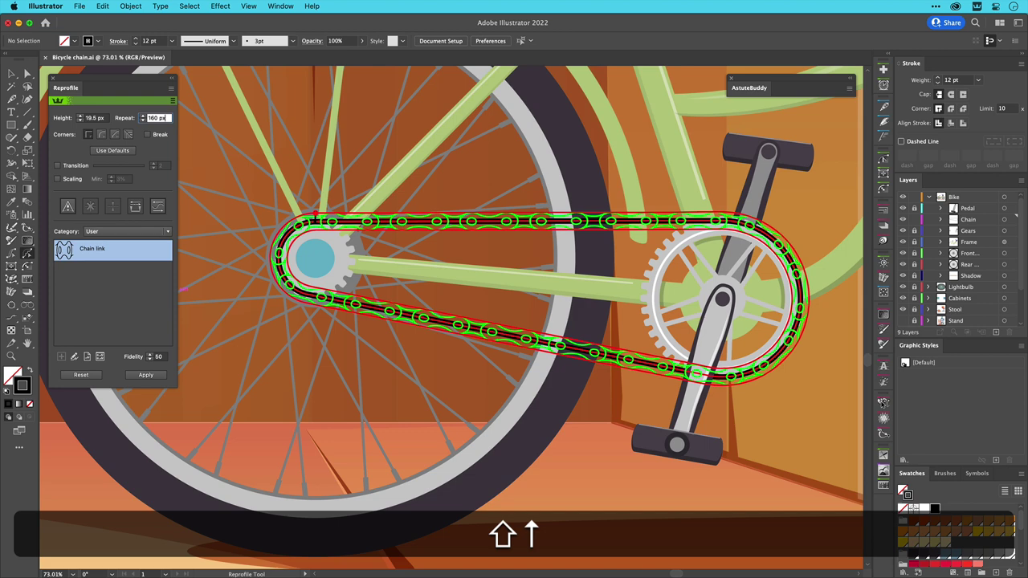
{"action": "key", "text": "shift+Up"}
{"action": "key", "text": "shift+Up"}
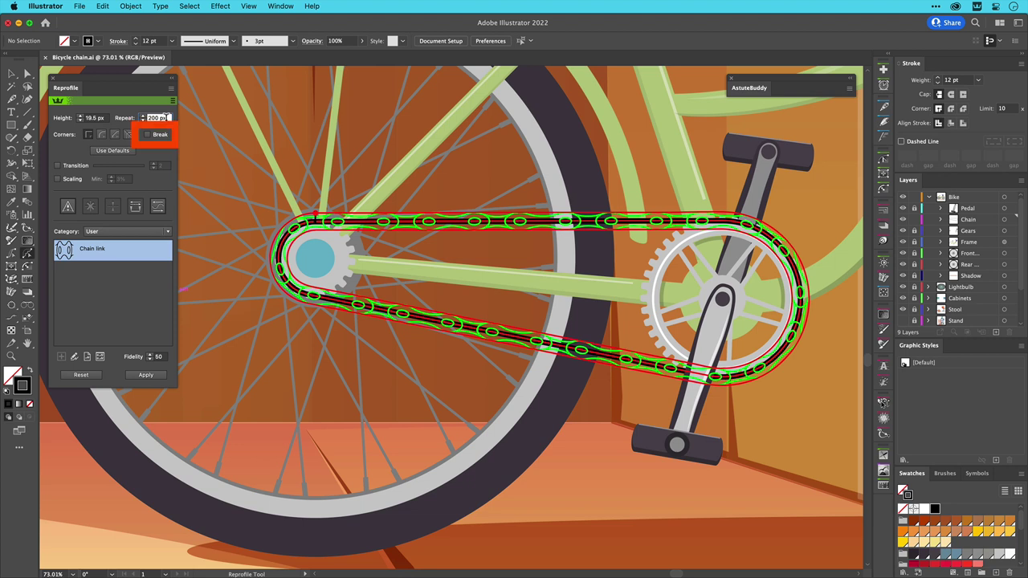
{"action": "left_click", "coordinate": [127, 150]}
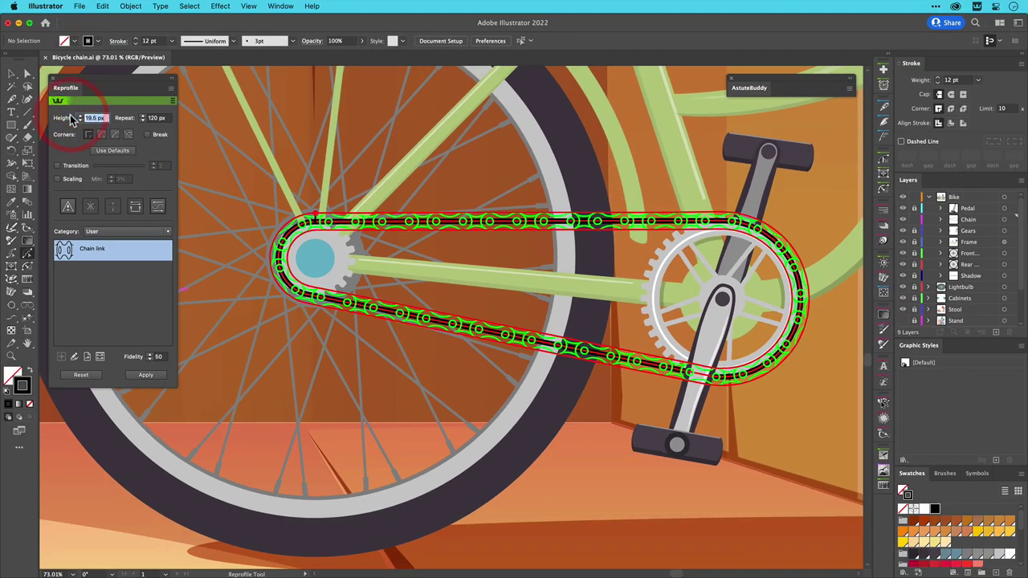
- Enter a 6.5 px Height and a 40 px Repeat for the chain links
{"action": "type", "text": "6.5"}
{"action": "left_click", "coordinate": [135, 116]}
{"action": "type", "text": "40"}
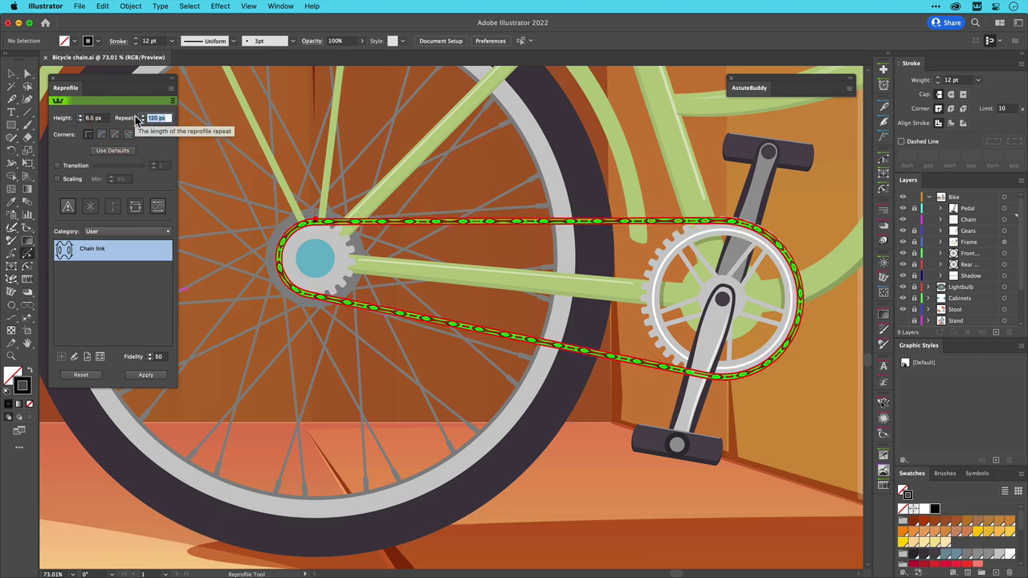
{"action": "left_click", "coordinate": [102, 117]}
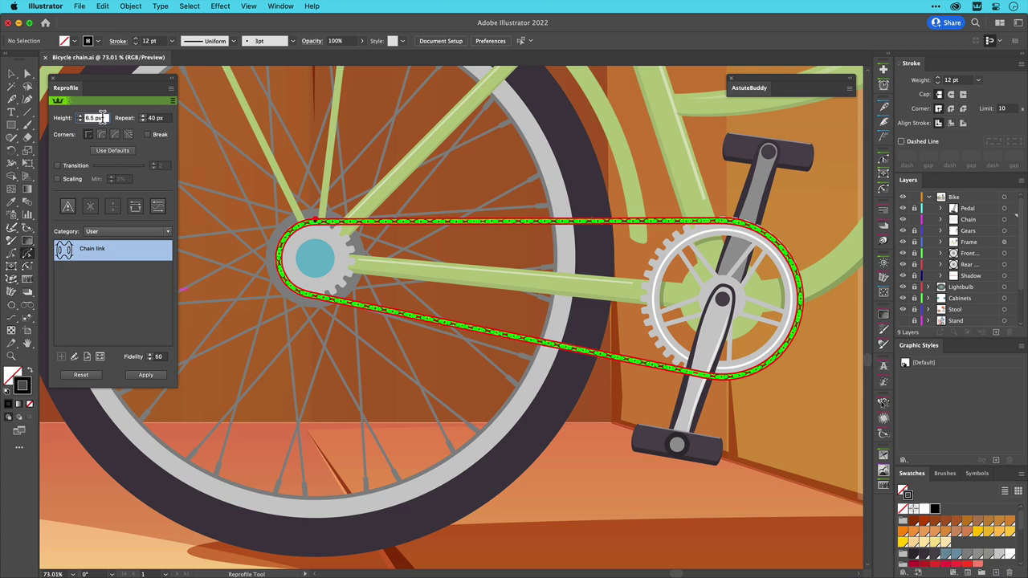
- In Chain link's Profile Attributes, save default Height 6.5 px and Repeat 40 px
{"action": "double_click", "coordinate": [138, 253]}
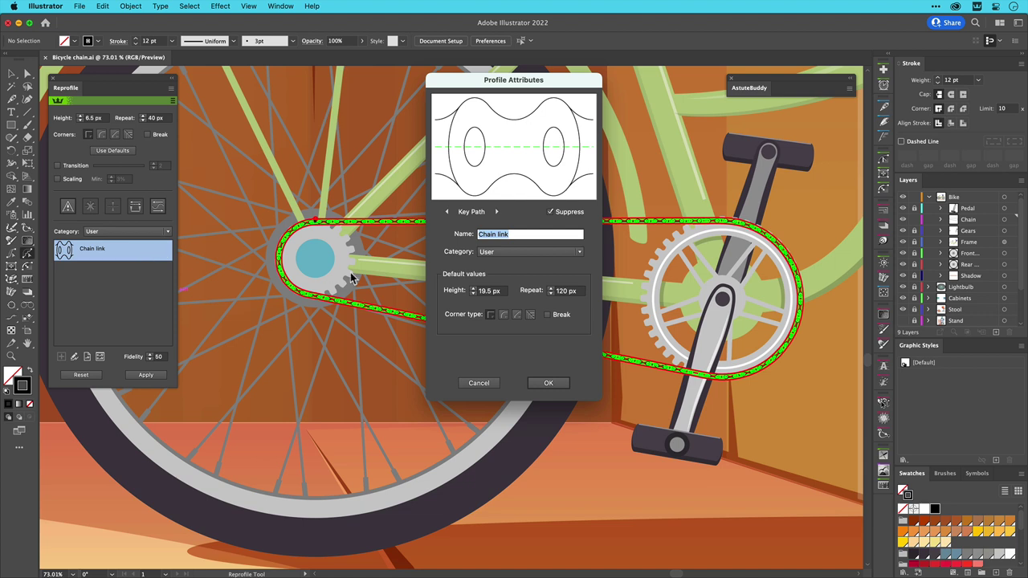
{"action": "left_click_drag", "start_coordinate": [504, 291], "coordinate": [432, 289]}
{"action": "type", "text": "6.5"}
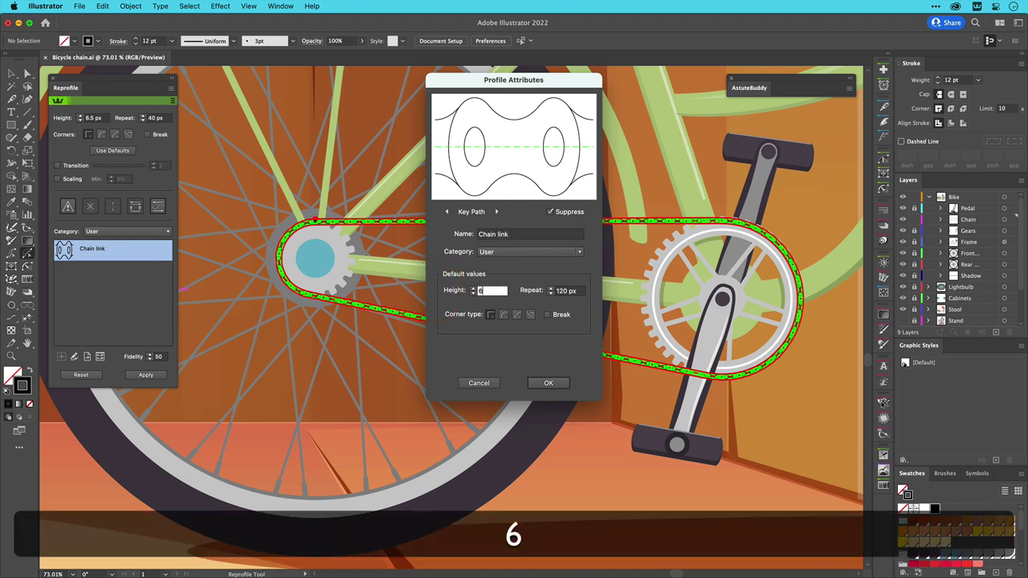
{"action": "left_click", "coordinate": [565, 290]}
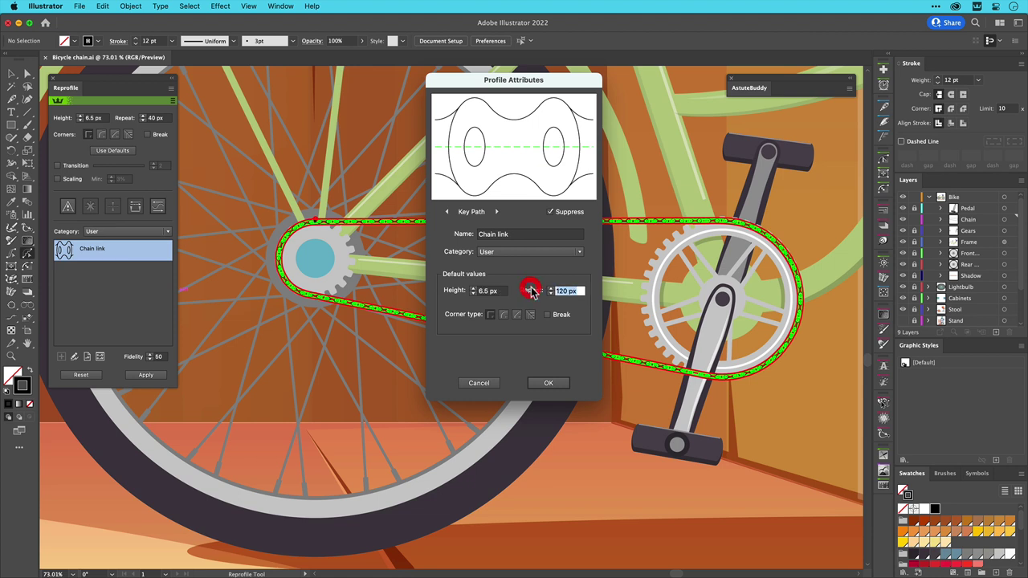
{"action": "type", "text": "40"}
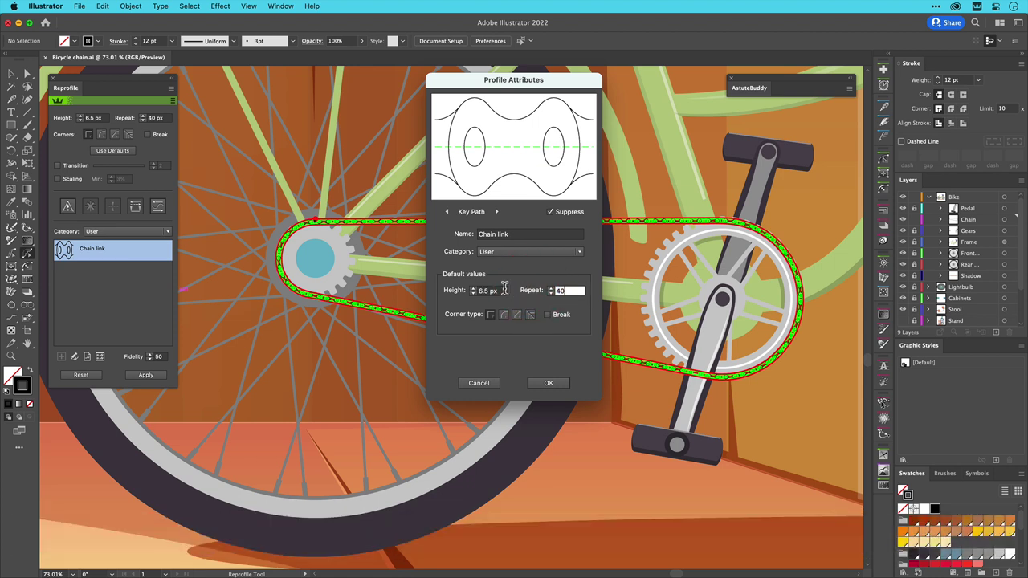
{"action": "left_click", "coordinate": [505, 290]}
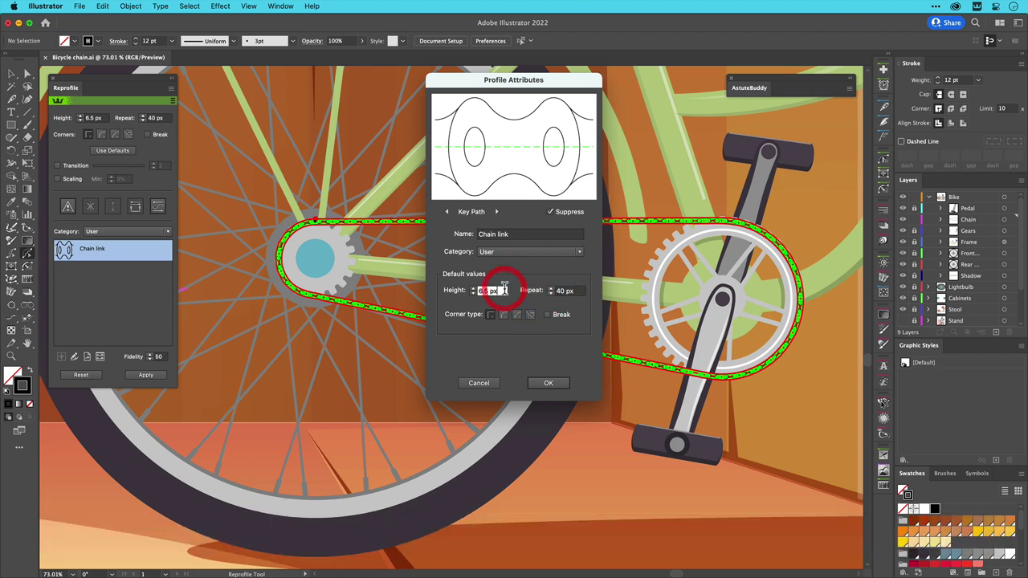
{"action": "left_click", "coordinate": [550, 382]}
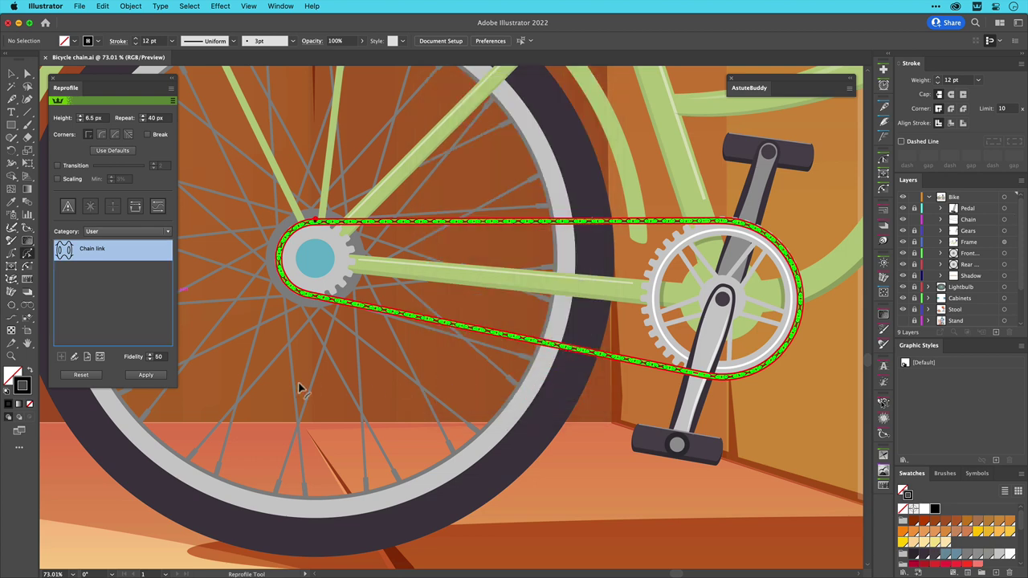
- Apply the Chain link profile as artwork and give it the [Default] graphic style
{"action": "left_click", "coordinate": [147, 375]}
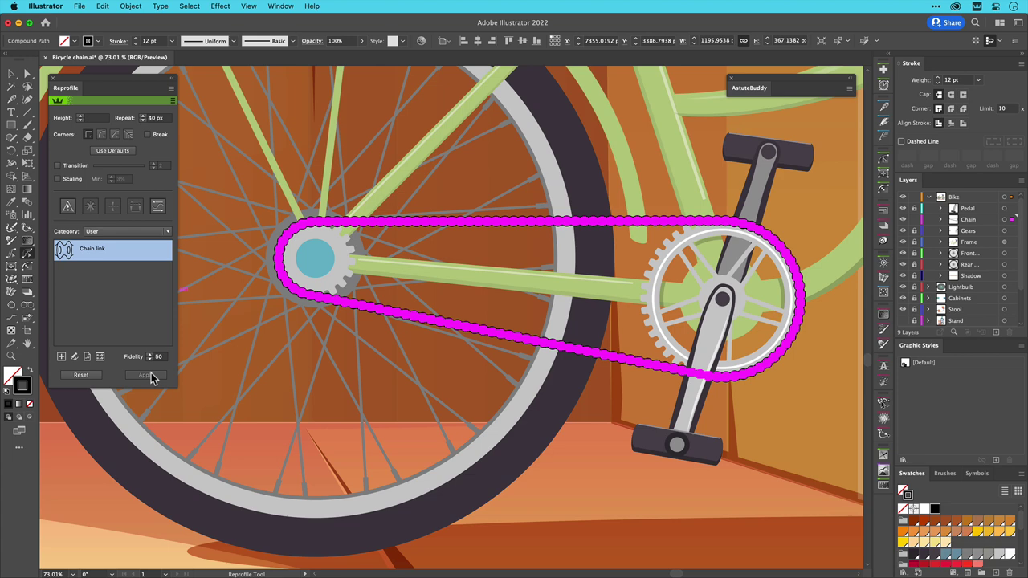
{"action": "left_click", "coordinate": [953, 365]}
{"action": "key", "text": "shift+super+a"}
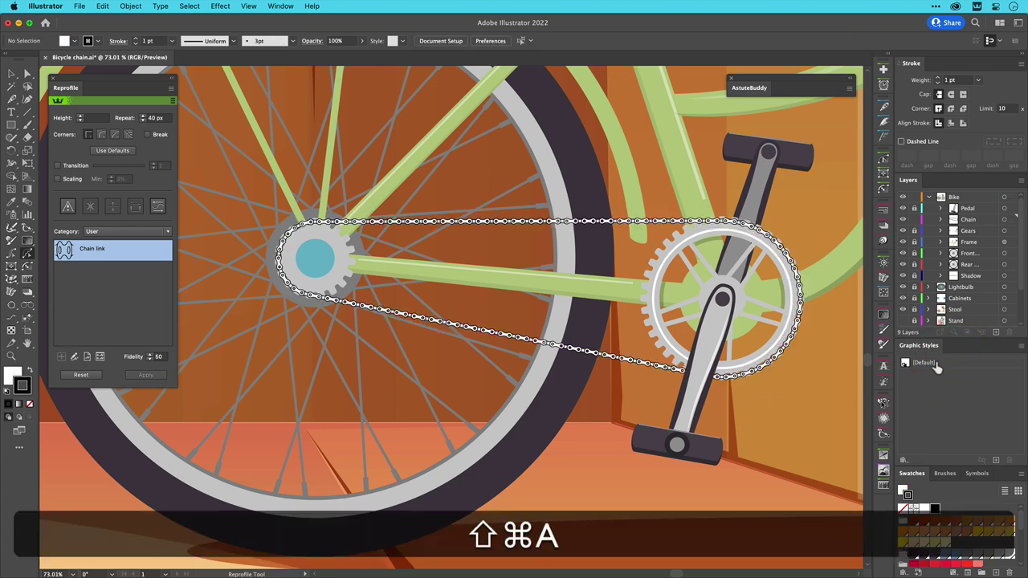